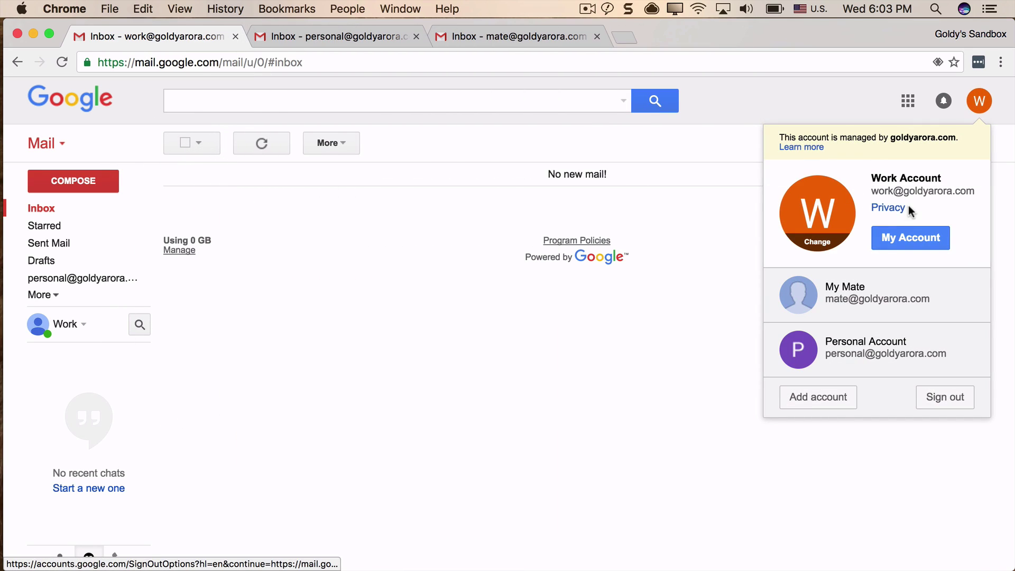
Check the personal and work accounts' details, ending back in the work inbox.
click(337, 36)
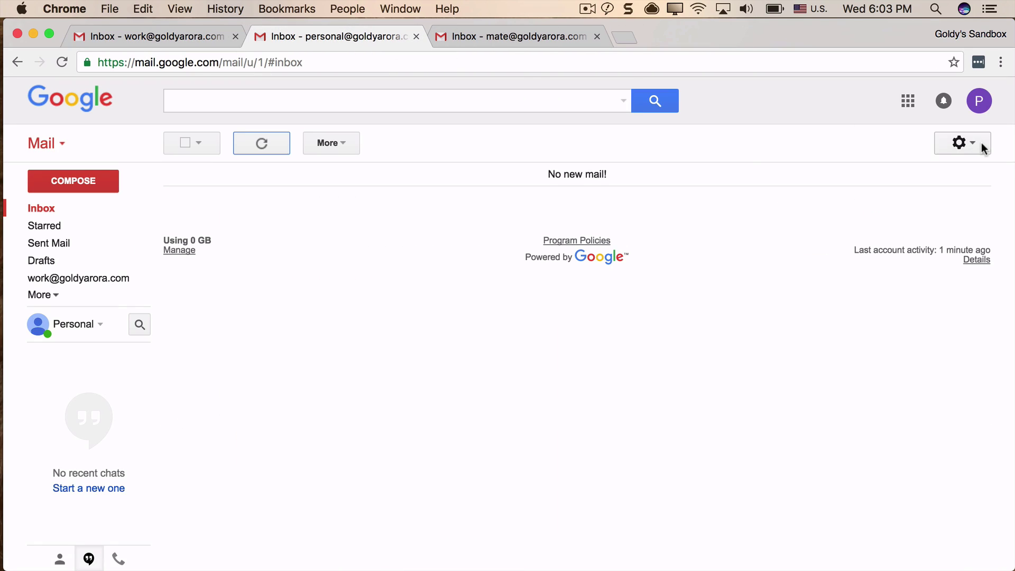
click(983, 106)
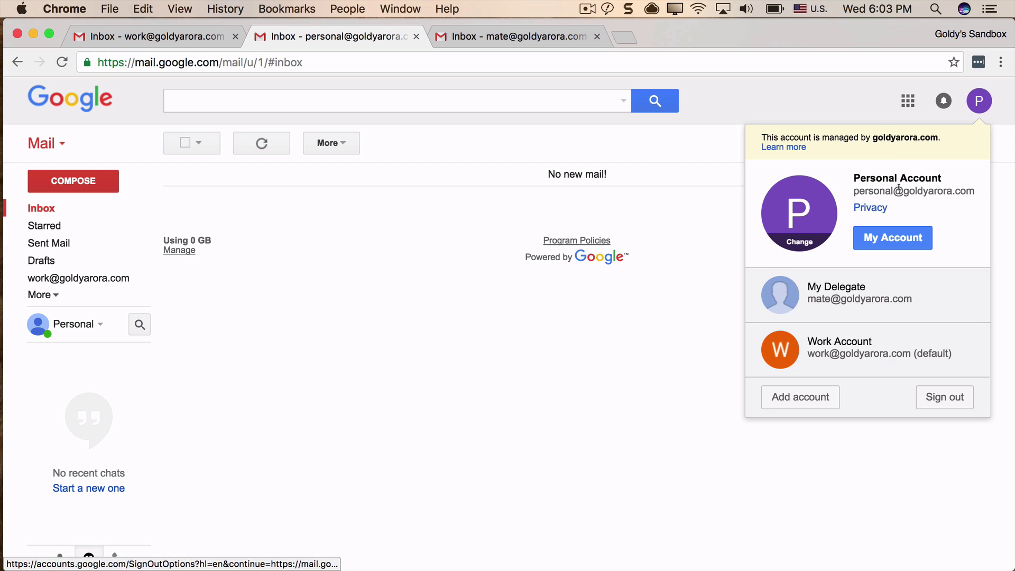
click(583, 323)
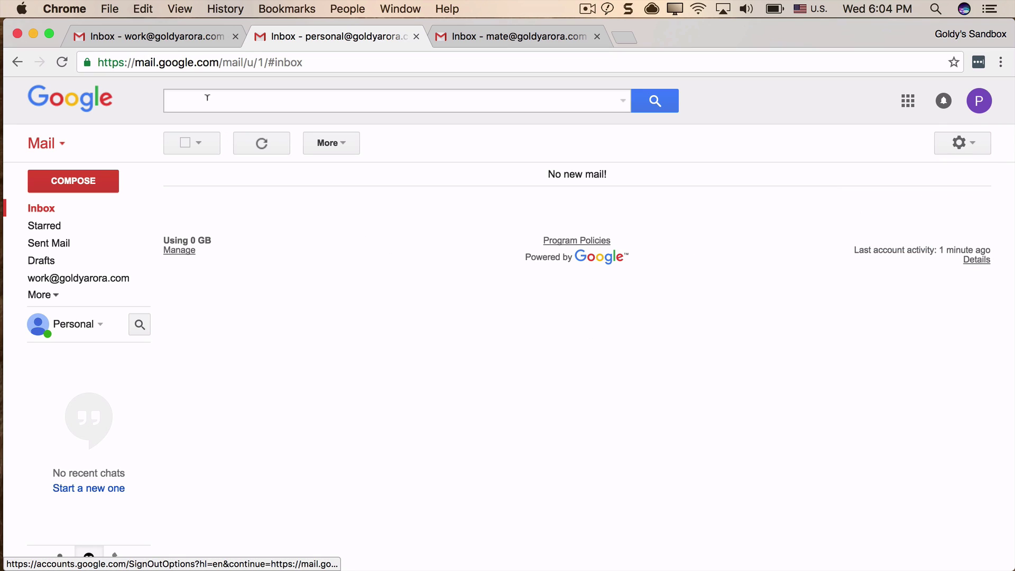
click(149, 42)
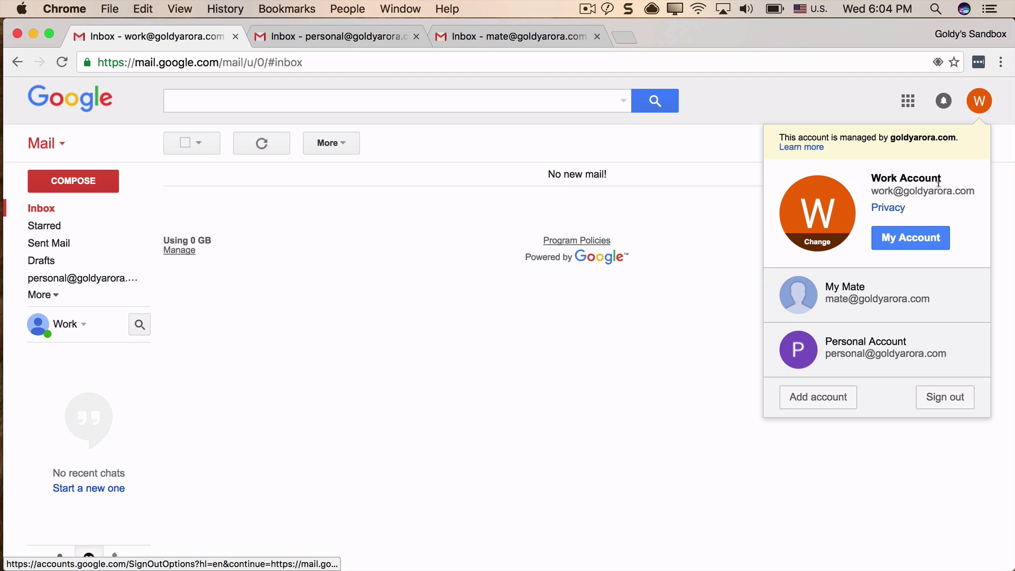
click(577, 325)
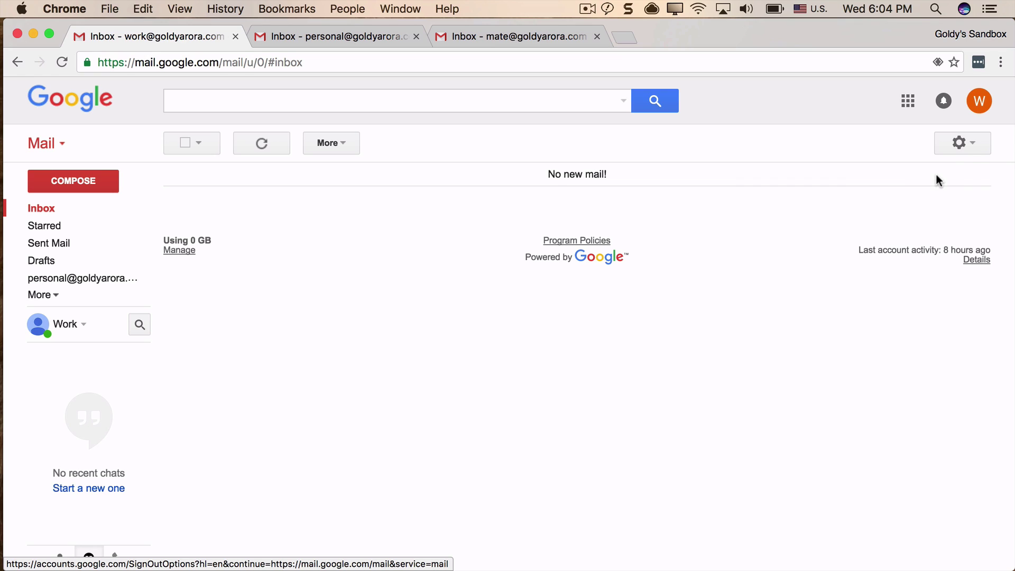
Go to the work account's Forwarding and POP/IMAP settings and start adding a forwarding address.
click(981, 143)
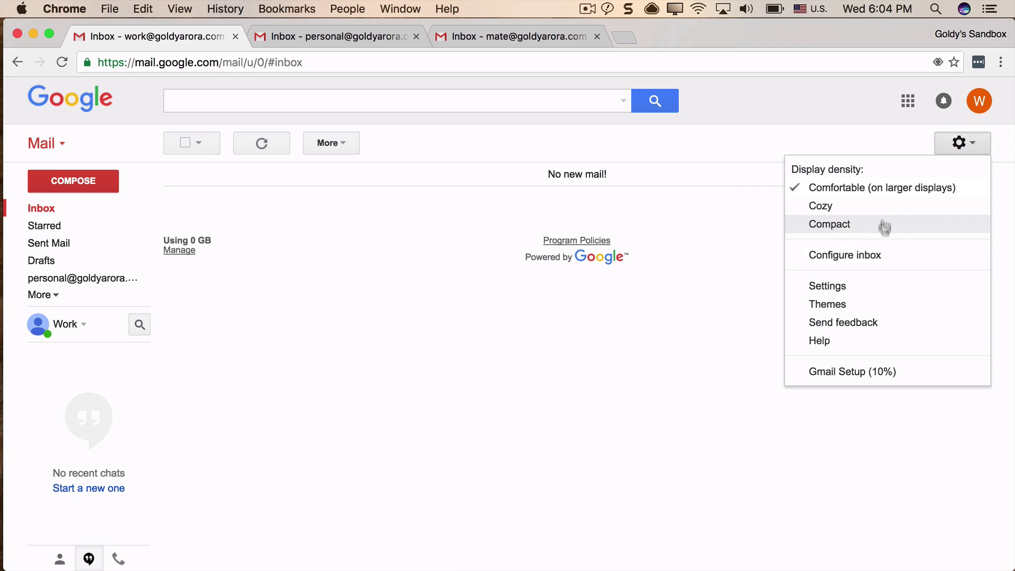
click(860, 294)
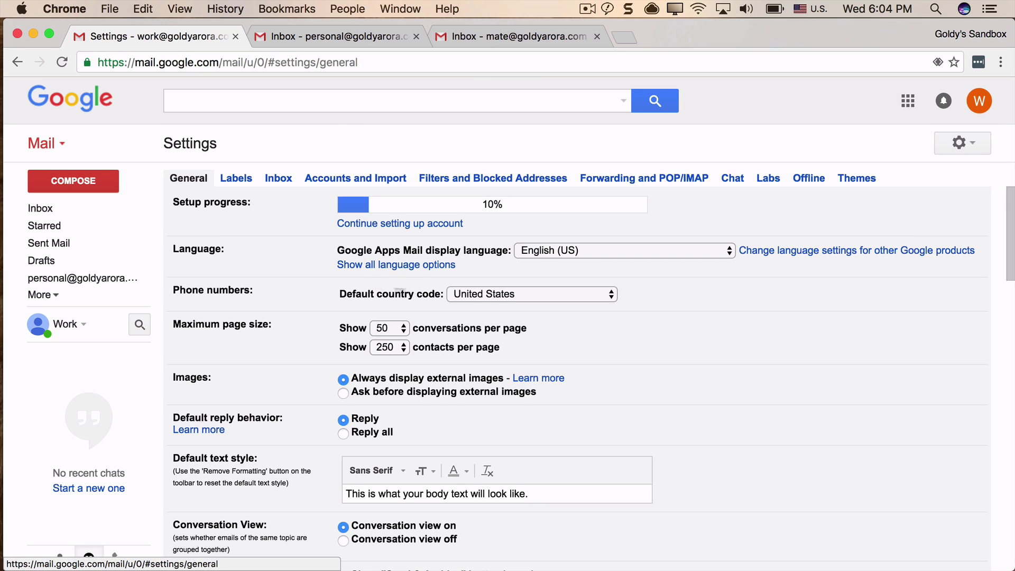
click(600, 178)
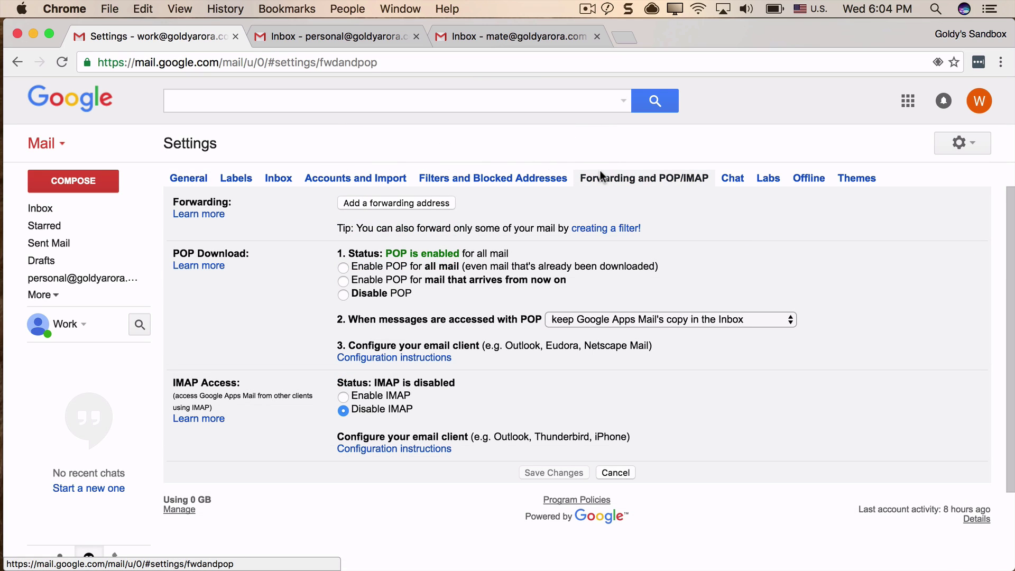
click(350, 203)
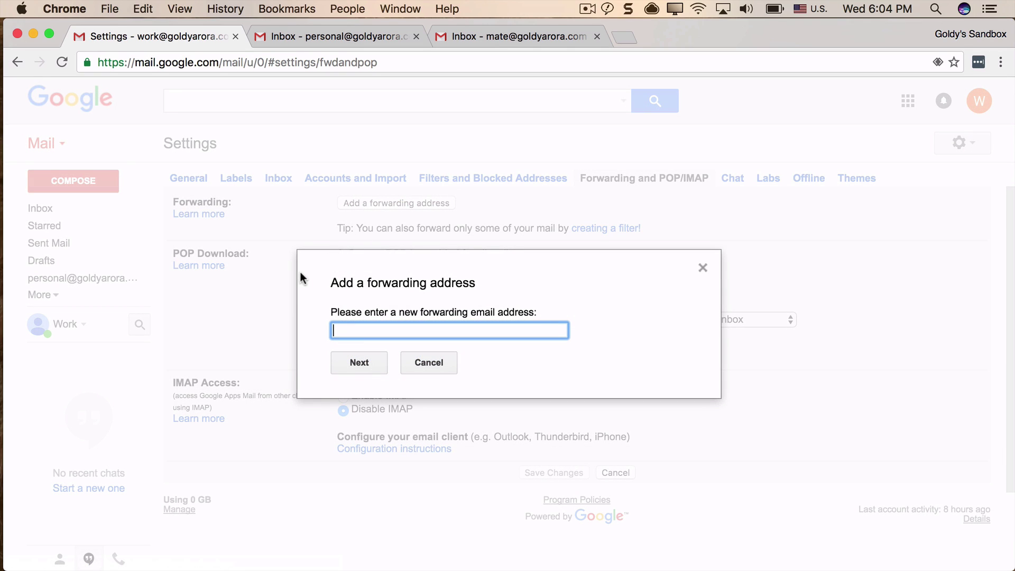
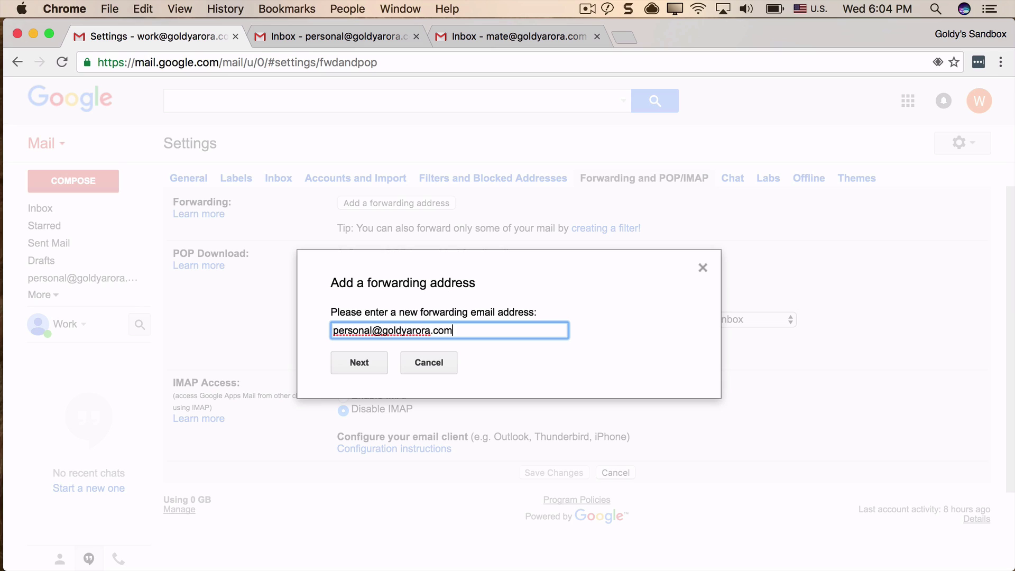
Enter the personal account's e-mail address as the forwarding address and confirm it.
click(359, 363)
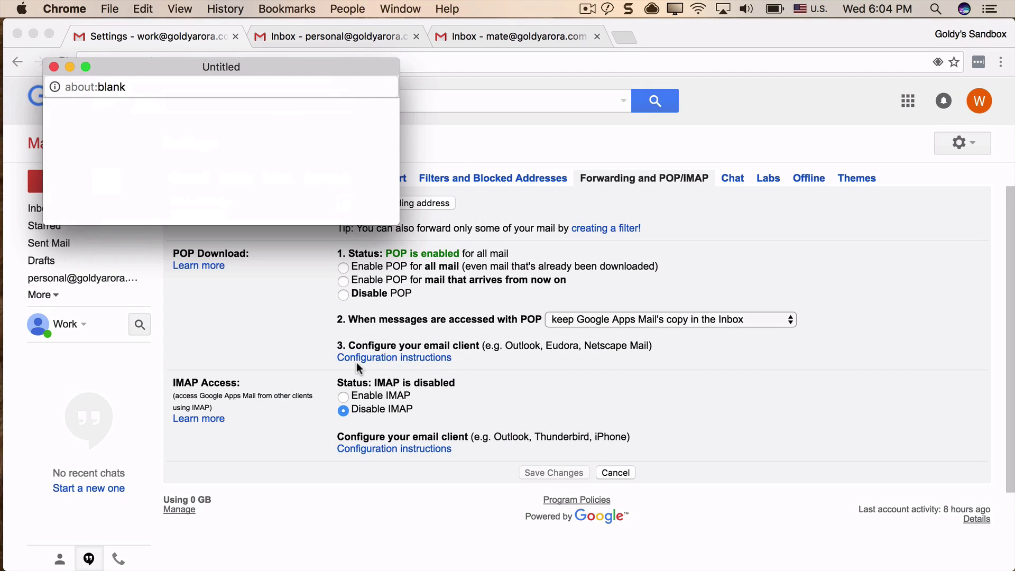
click(85, 144)
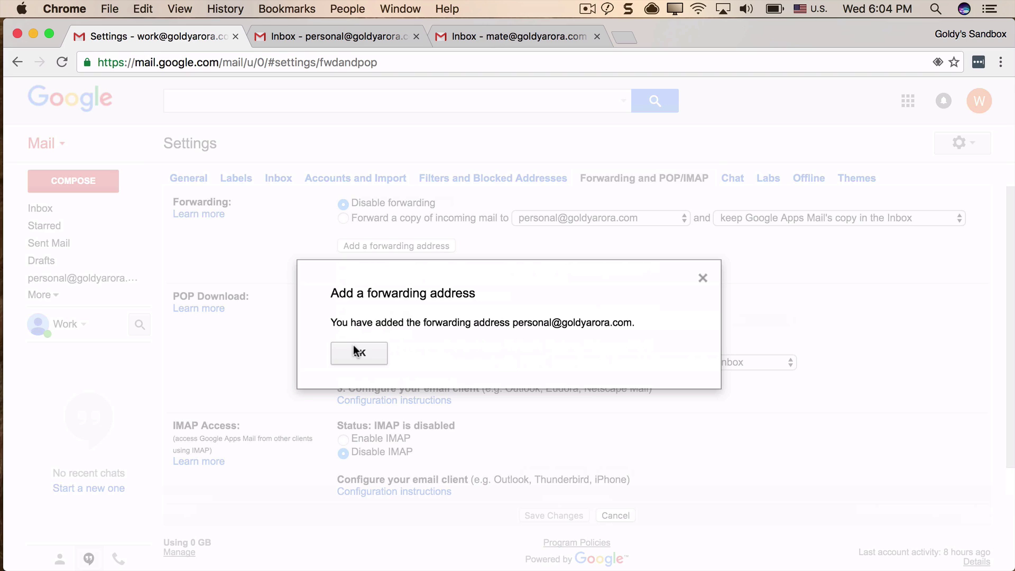
Dismiss the 'You have added the forwarding address' confirmation.
click(358, 353)
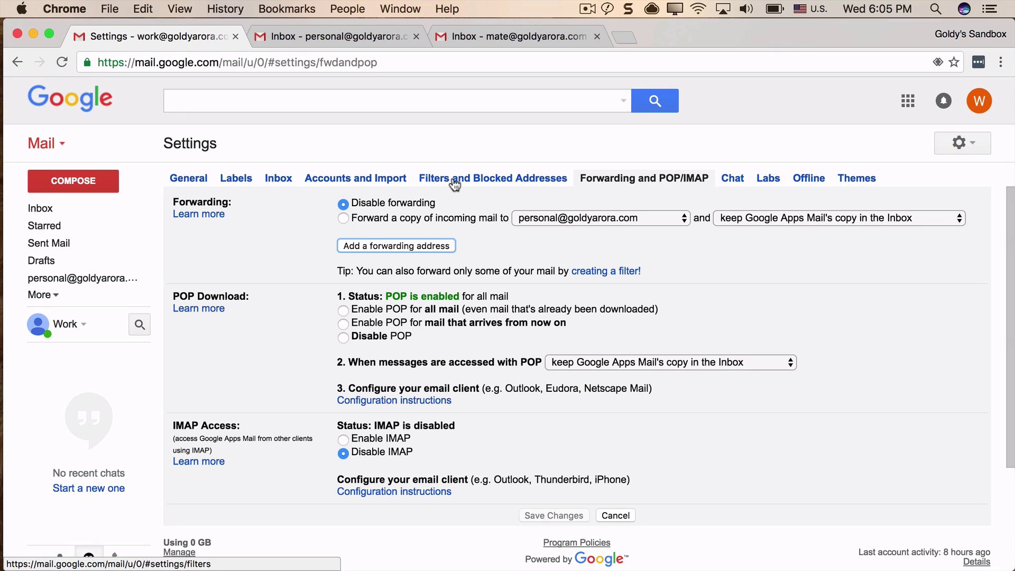
Start a new filter with 'urgent OR sucks' in the Has the words field.
click(471, 183)
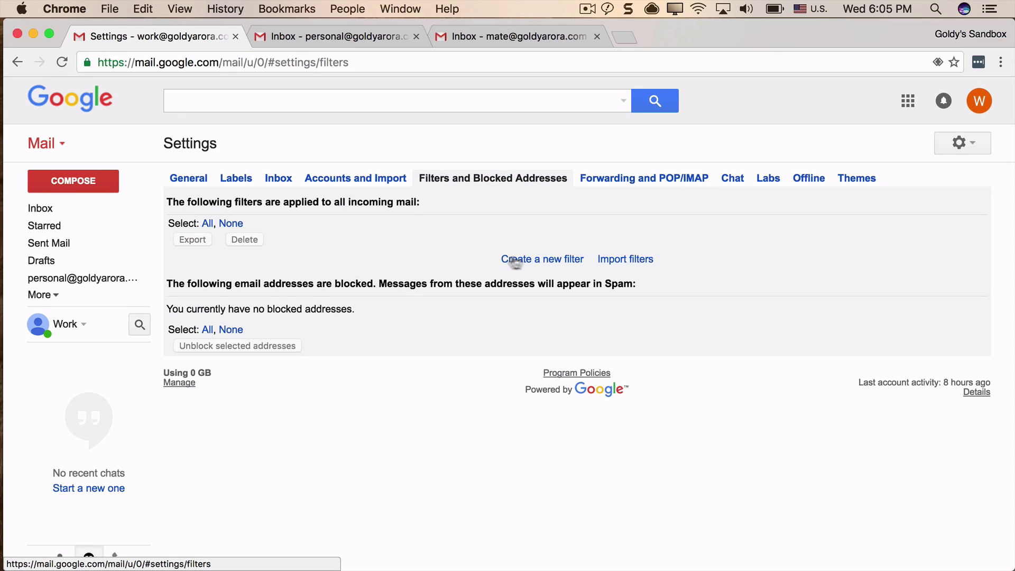
click(526, 262)
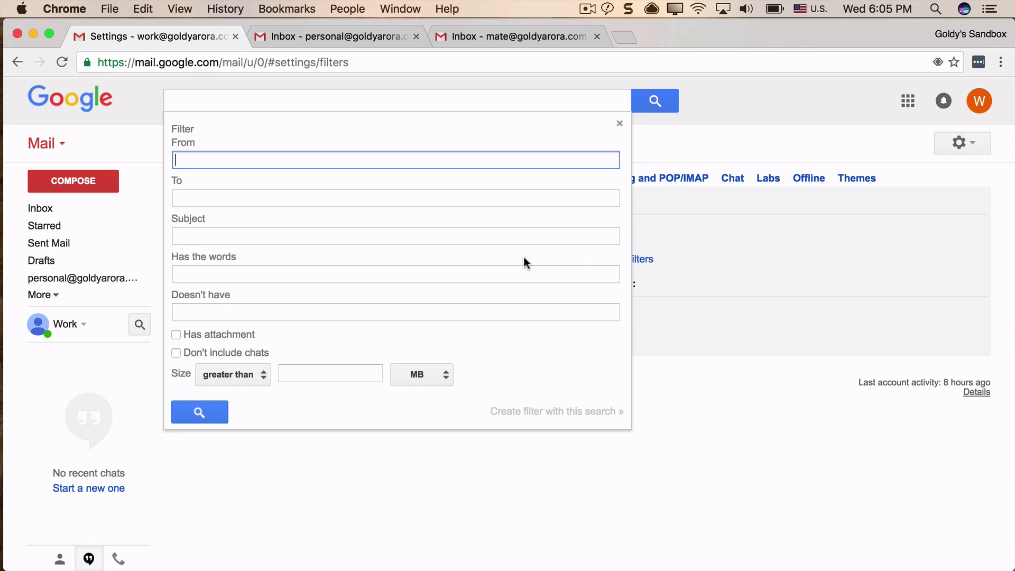
click(375, 235)
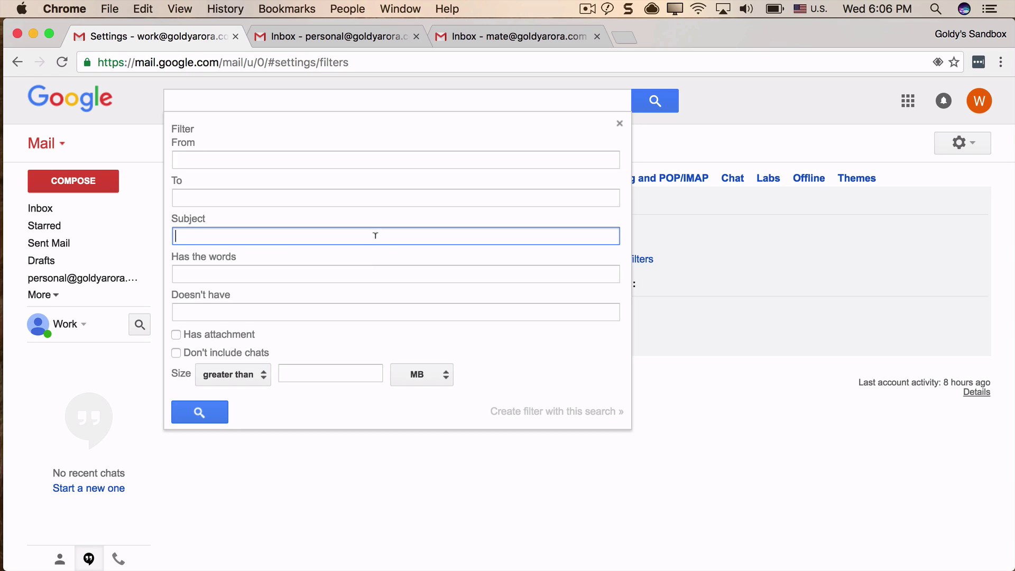
click(368, 267)
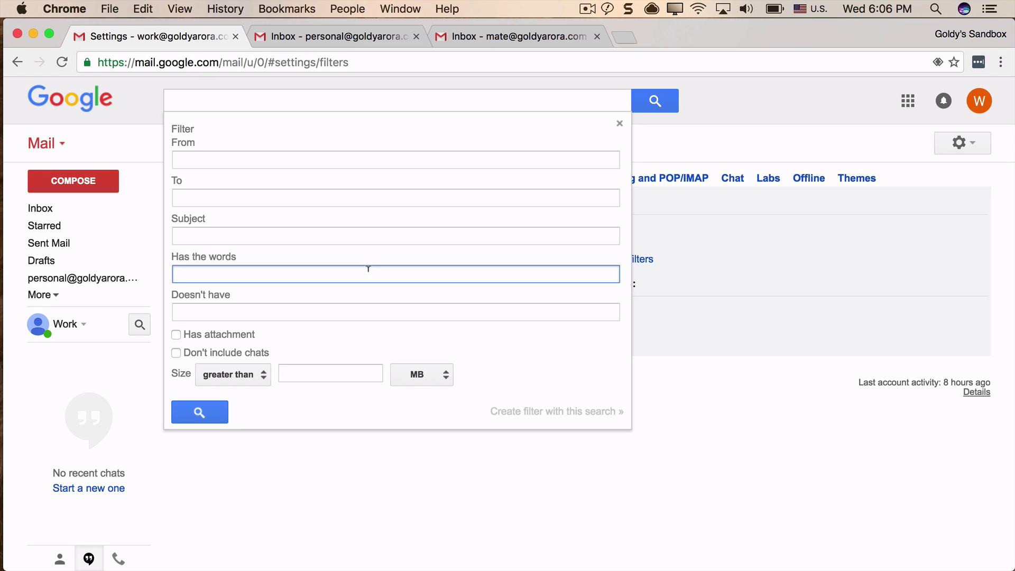
text(urgent OR sucks)
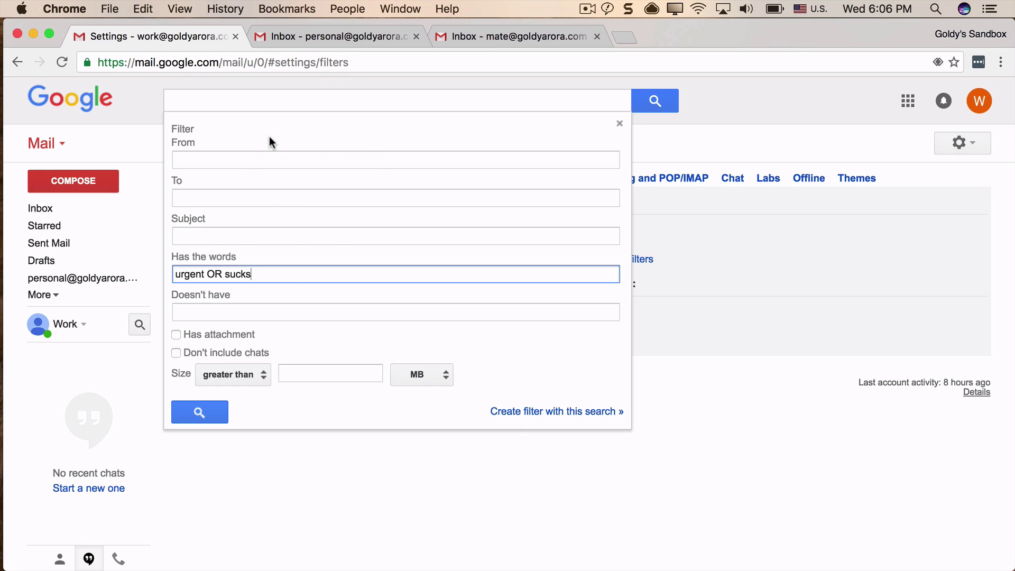
Review the From, To, Subject and Doesn't have criteria, then create the filter from this search.
click(239, 153)
click(236, 191)
click(235, 228)
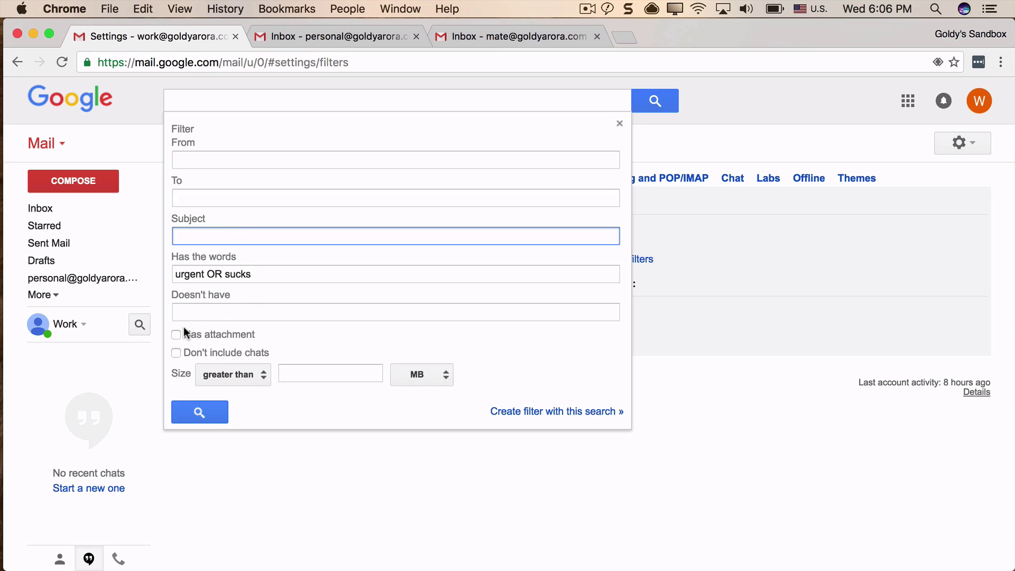
click(264, 312)
click(283, 274)
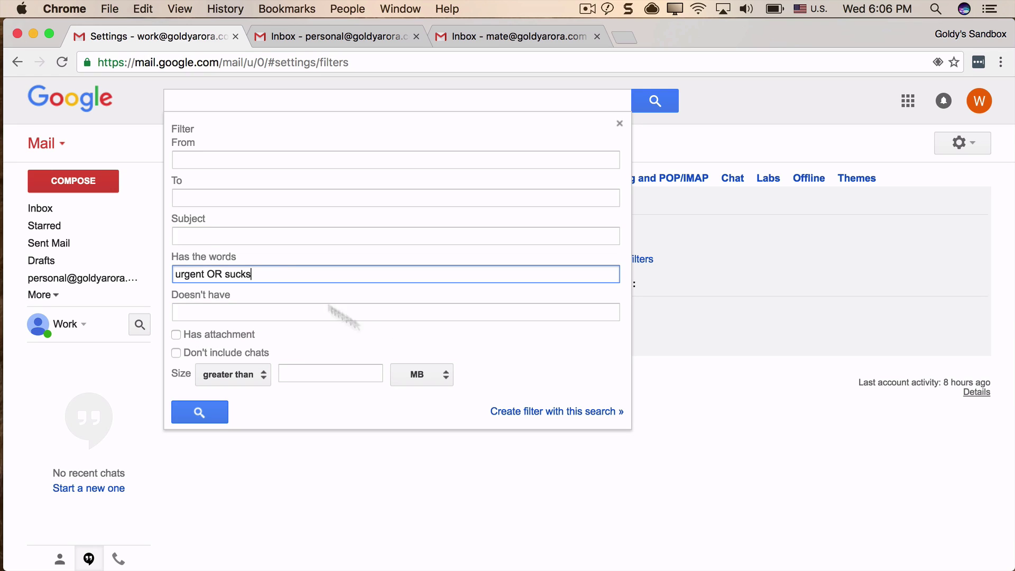
click(512, 412)
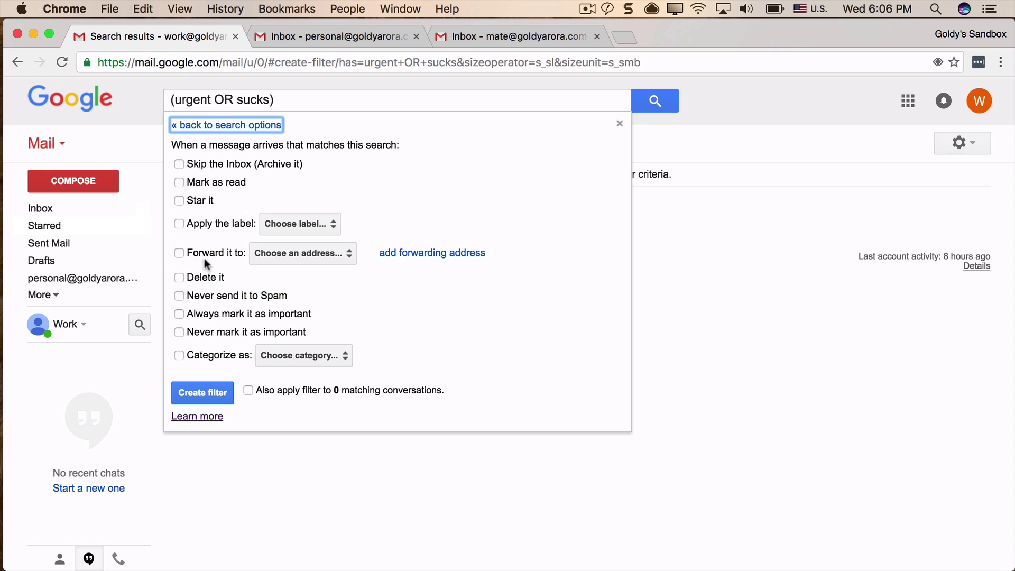
Forward matching mail to the personal account's address and save the filter.
click(180, 252)
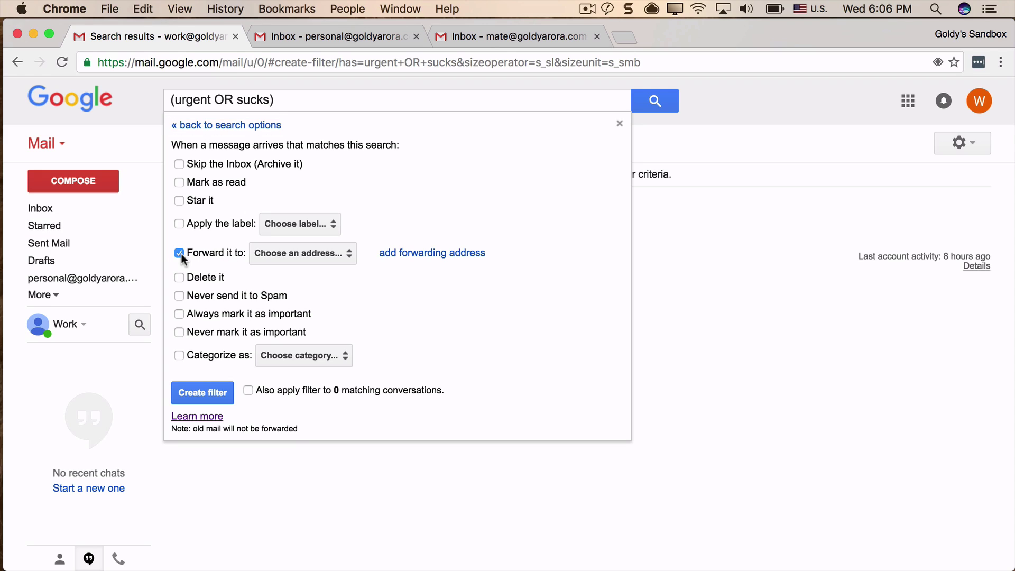
click(301, 253)
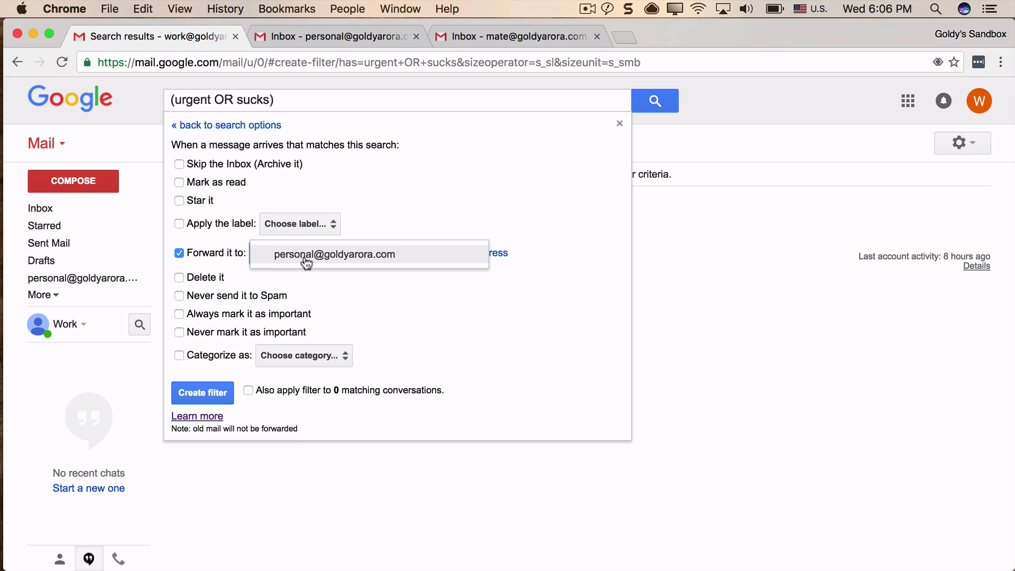
click(306, 258)
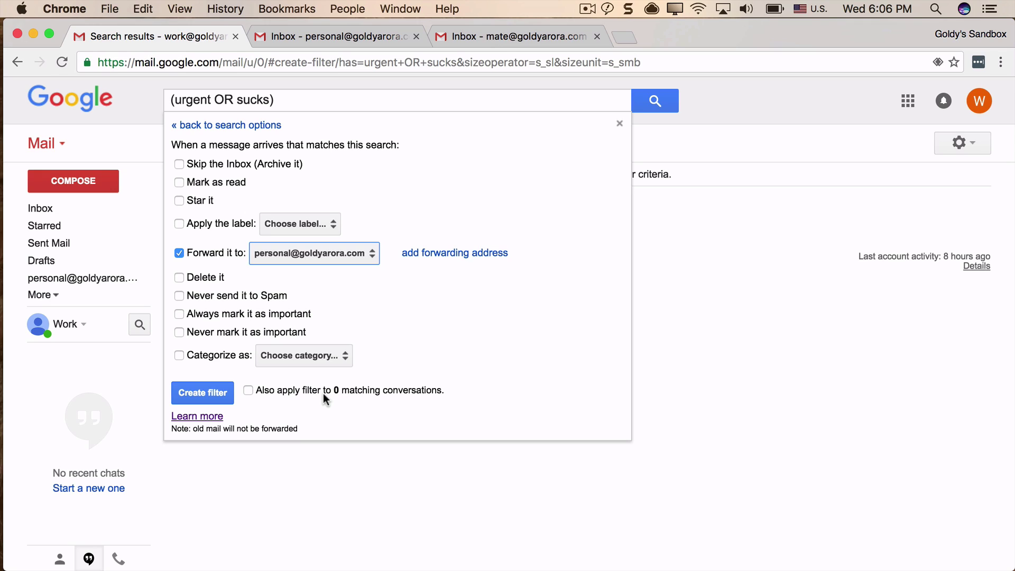
click(197, 397)
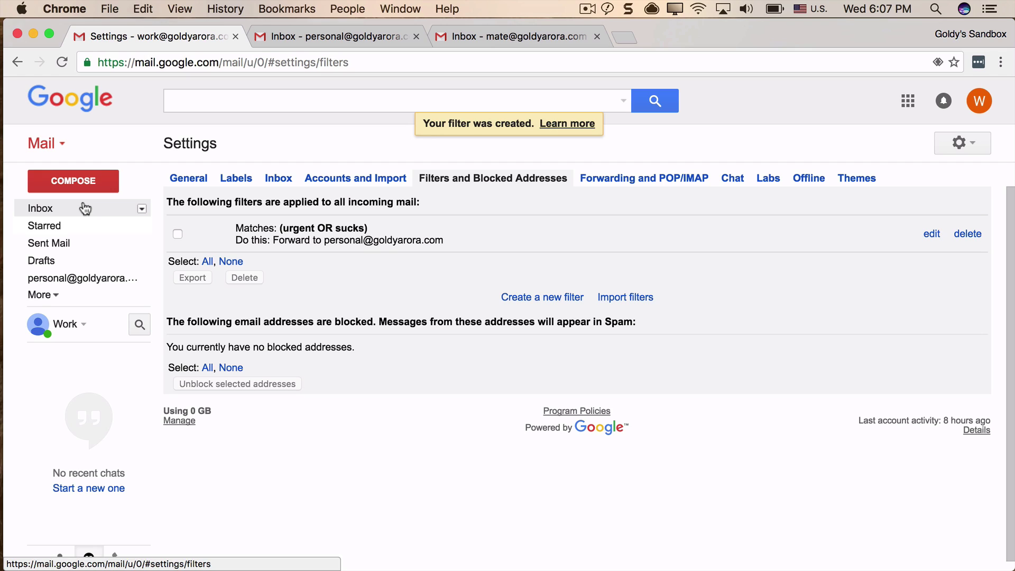
Return to the inbox, check for new mail, and switch to the mate account.
click(85, 209)
click(266, 144)
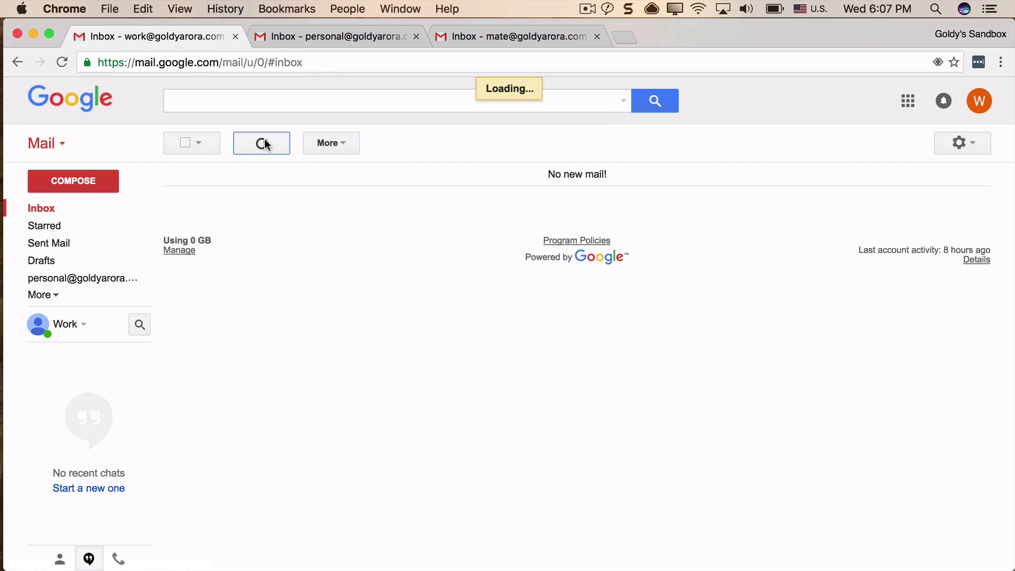
click(489, 38)
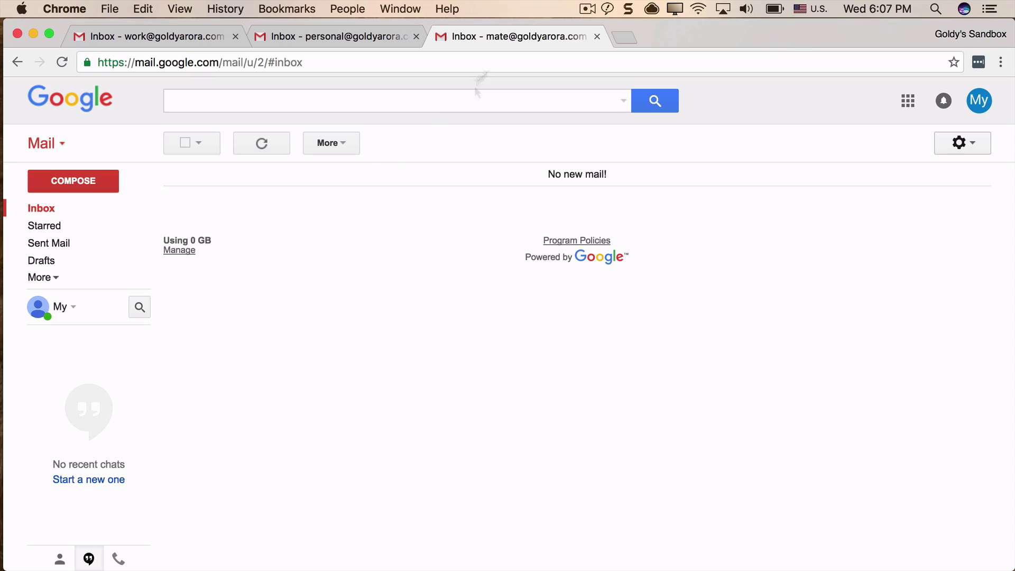
Draft a message to Work Account with subject '1' and body 'its urgent'.
click(83, 182)
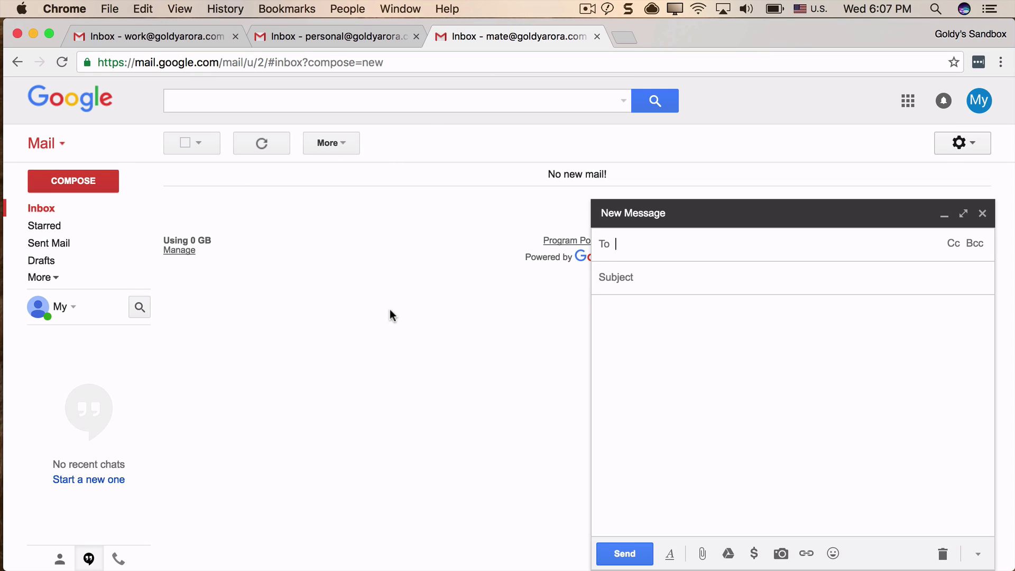
text(work)
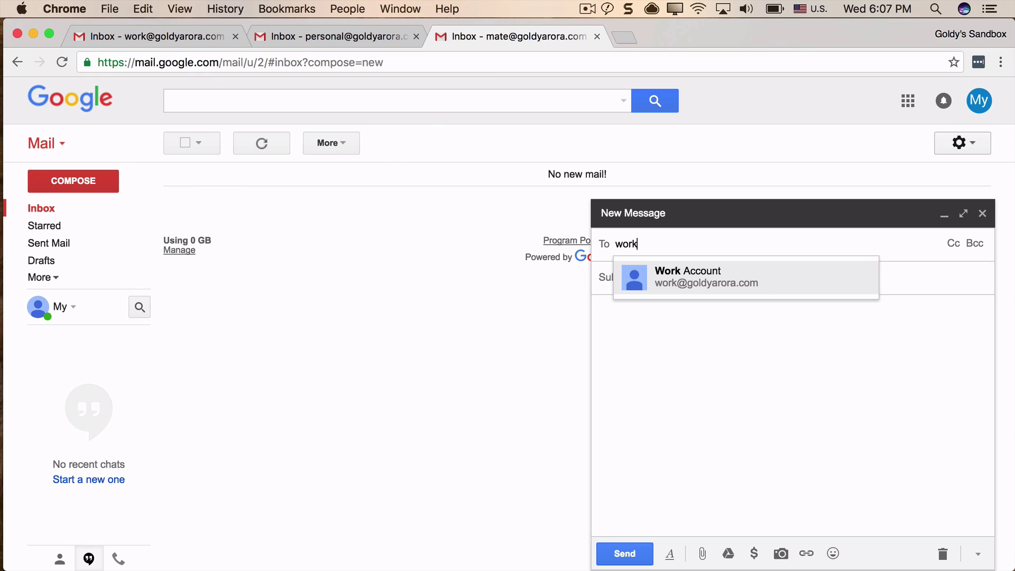
key(Return)
click(669, 277)
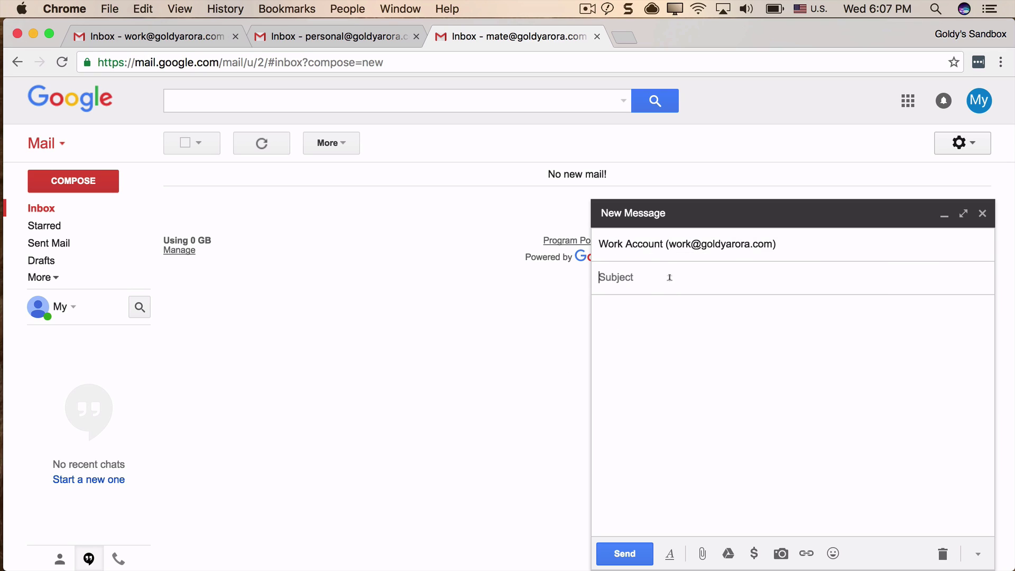
text(1)
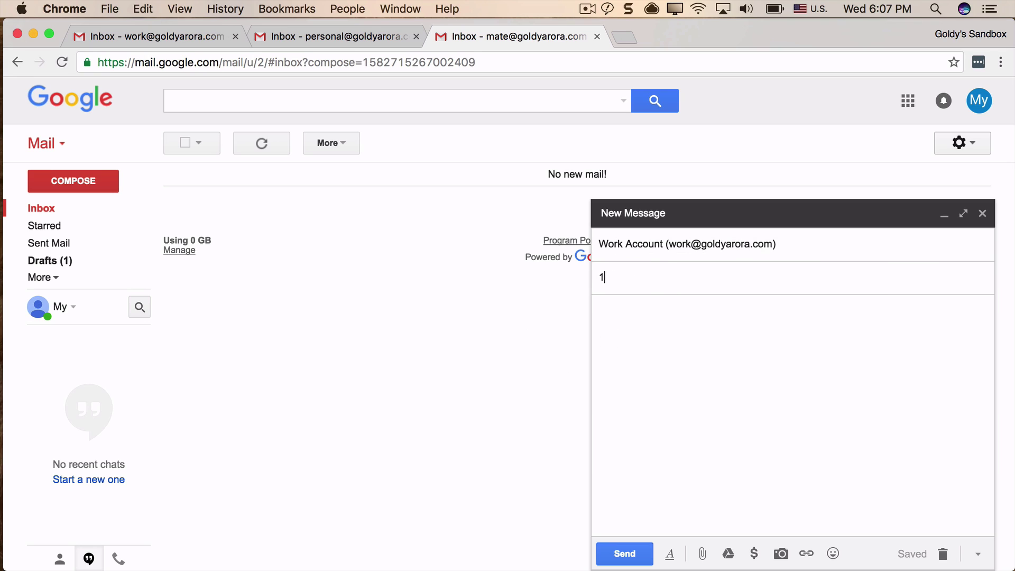
click(670, 319)
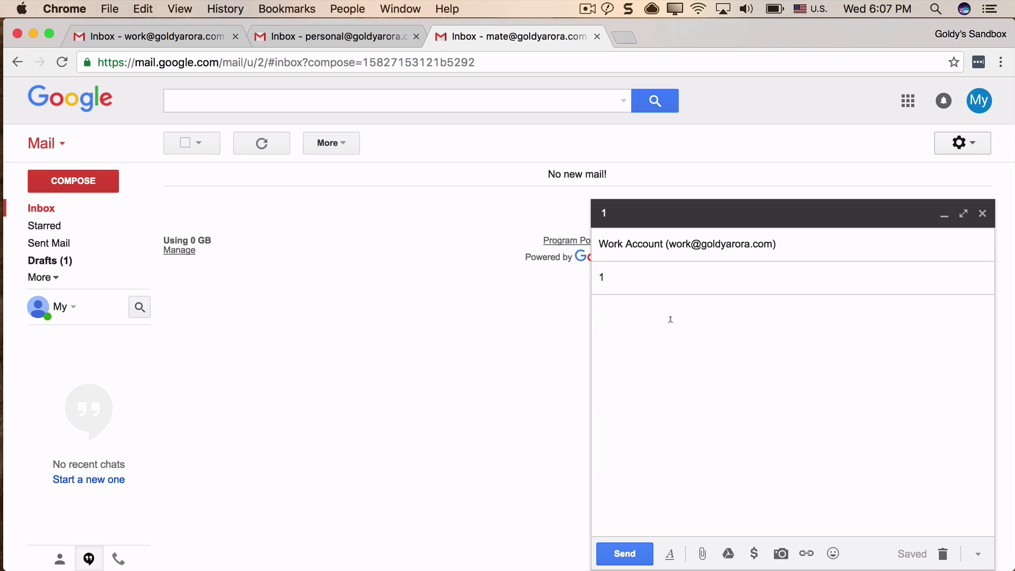
text(its urgent)
Send the 'its urgent' message, then send Work Account a second with subject '2', body 'its whatever'.
click(624, 553)
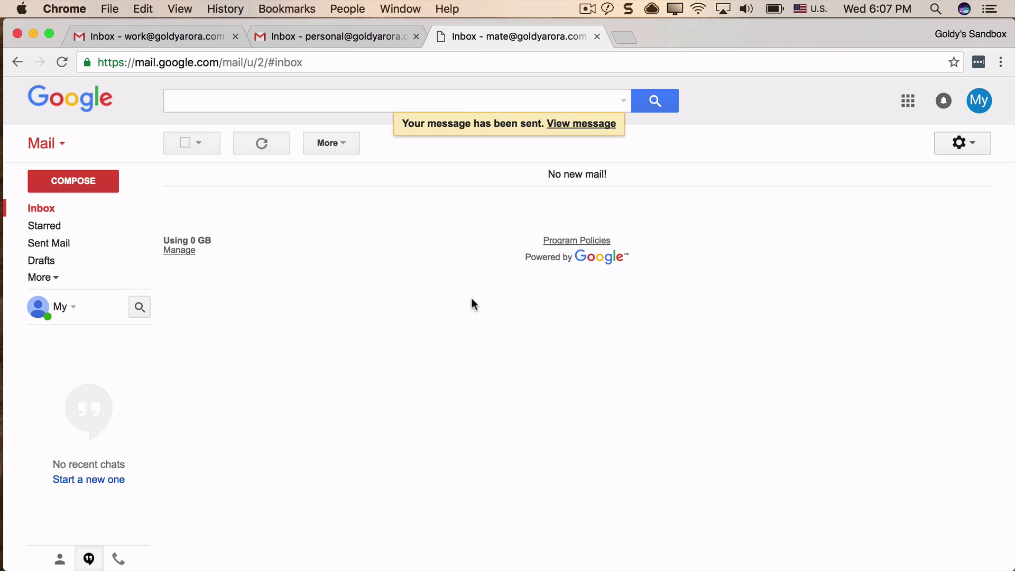
click(73, 180)
text(wo)
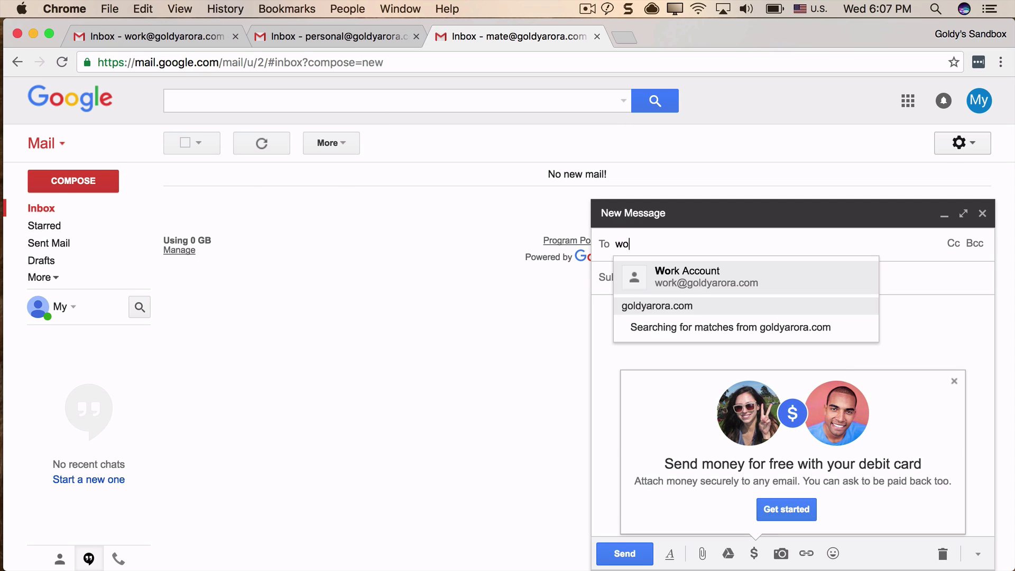
text(rk)
click(695, 291)
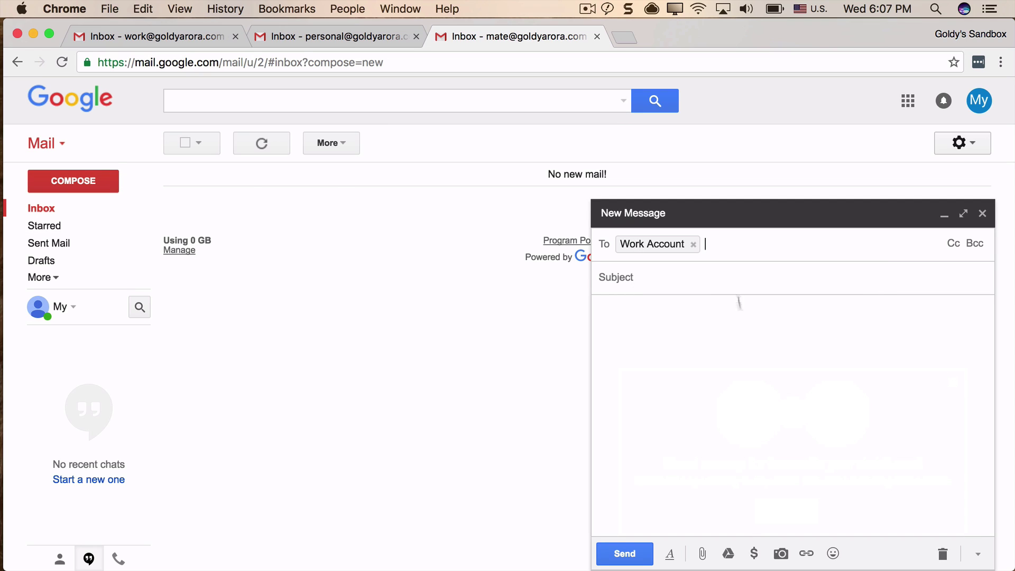
click(747, 270)
text(2)
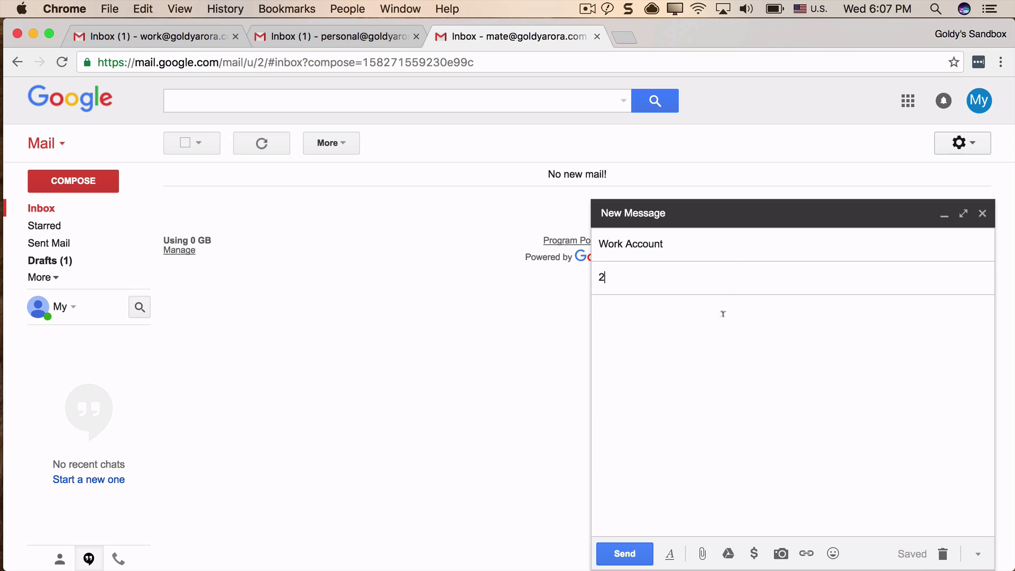
click(723, 314)
text(its )
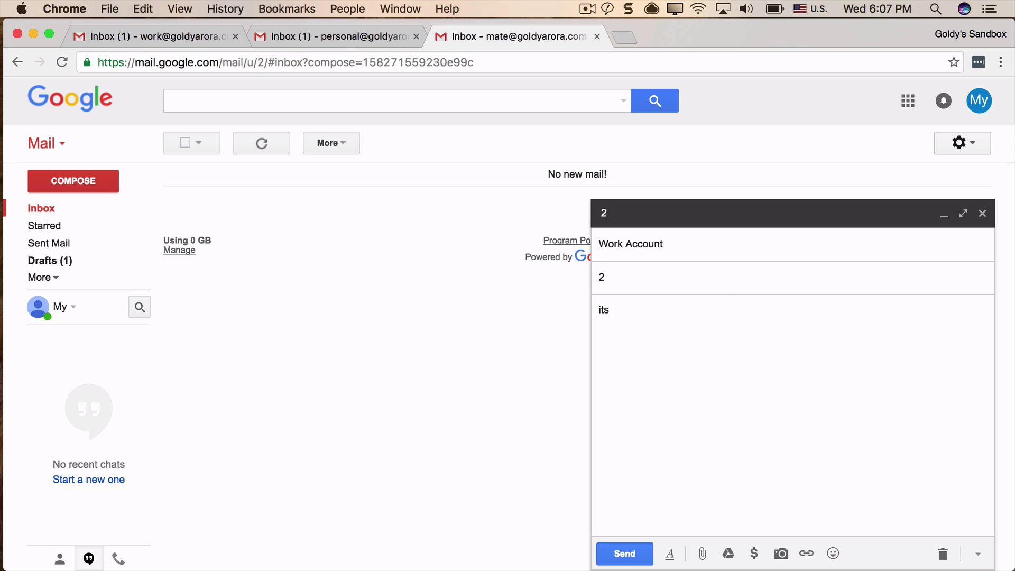
text(whatever)
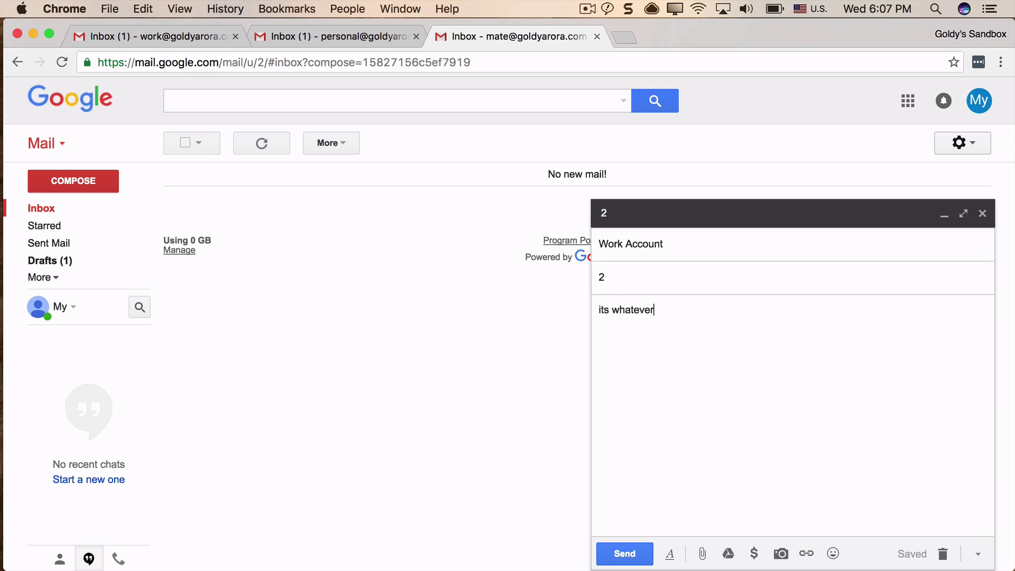
click(630, 555)
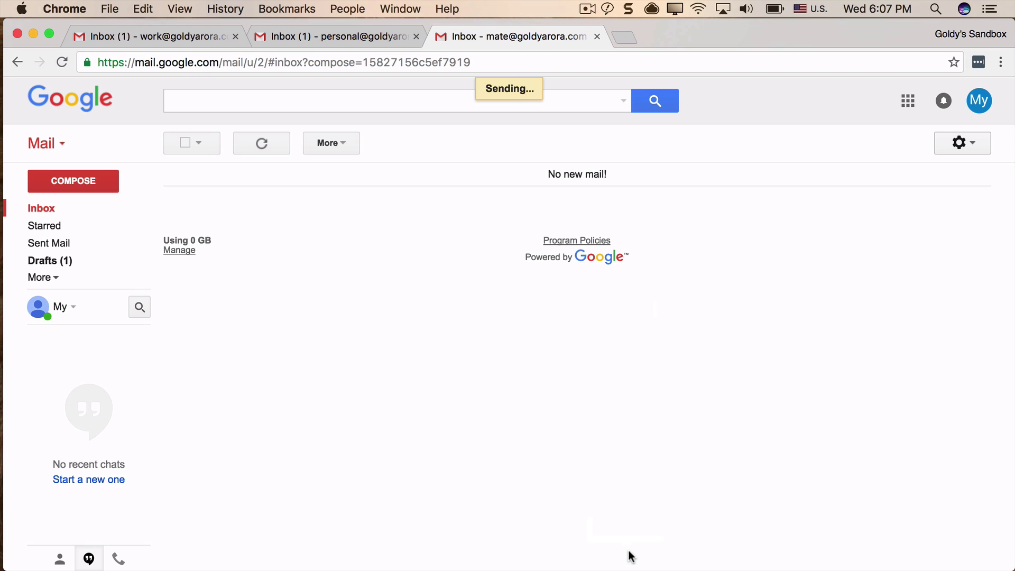
Refresh the work inbox, then switch to the personal inbox and confirm its account.
click(132, 36)
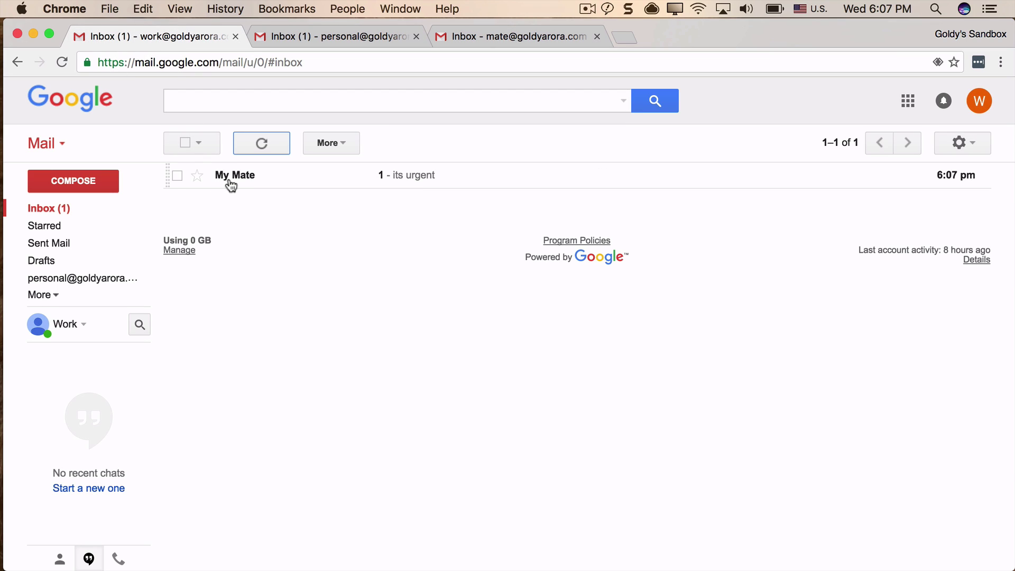
click(262, 145)
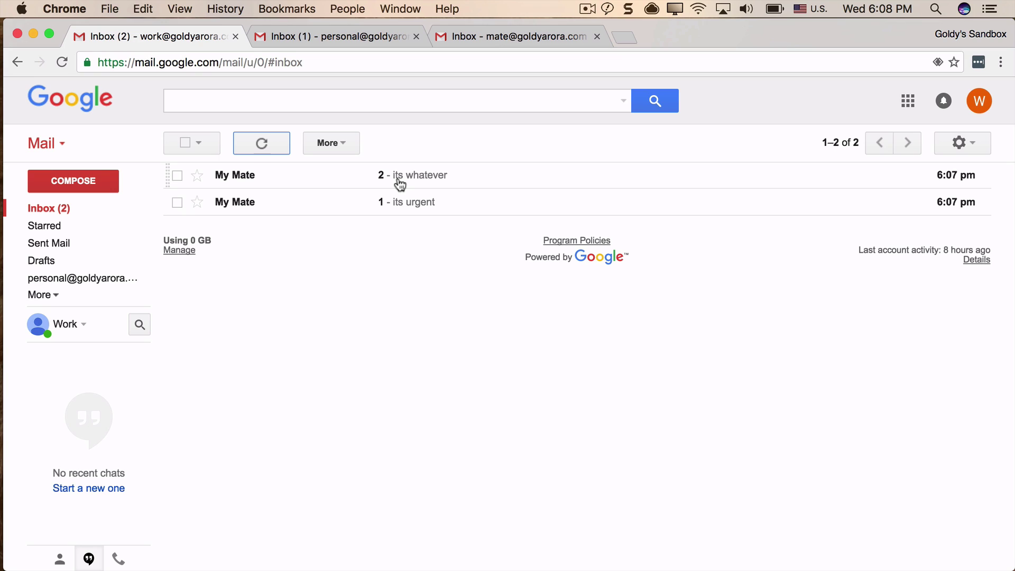
click(307, 40)
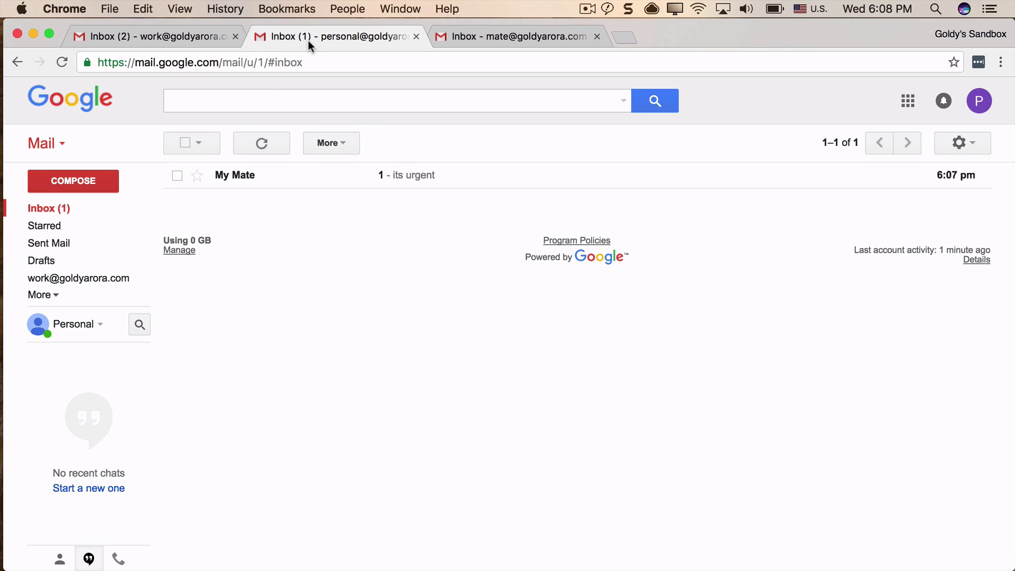
click(981, 101)
click(984, 101)
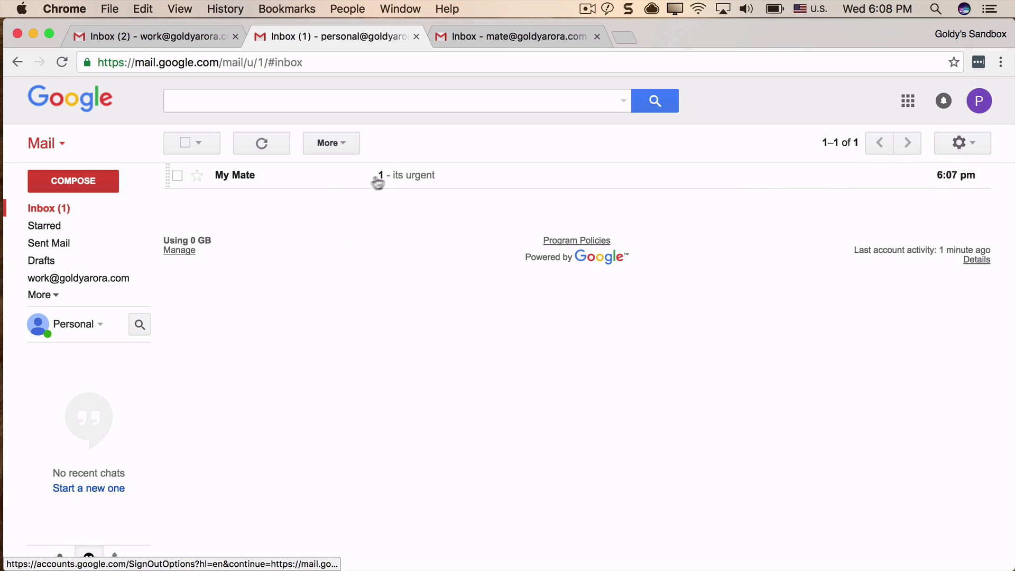
Open the forwarded 'its urgent' message, highlight 'urgent', and refresh the personal inbox.
click(383, 178)
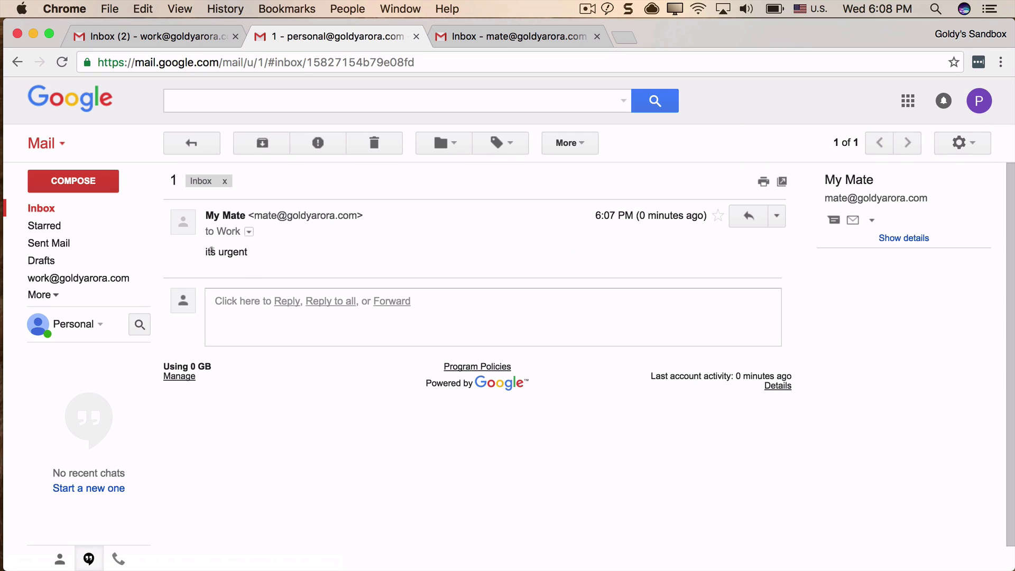
drag(218, 251, 248, 252)
click(94, 220)
click(262, 144)
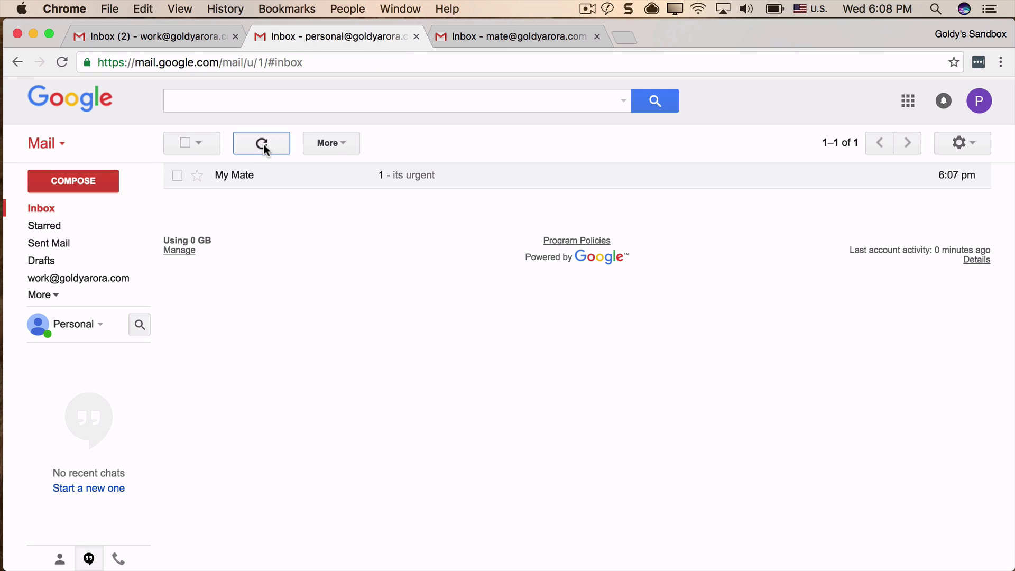
Switch to the work inbox and back, then refresh the personal inbox again.
click(182, 40)
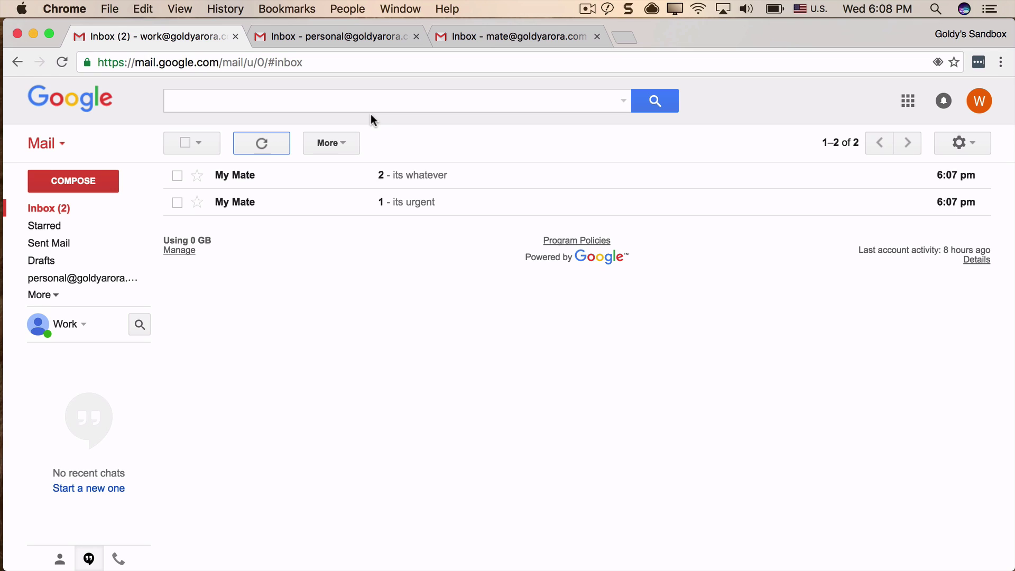
click(347, 38)
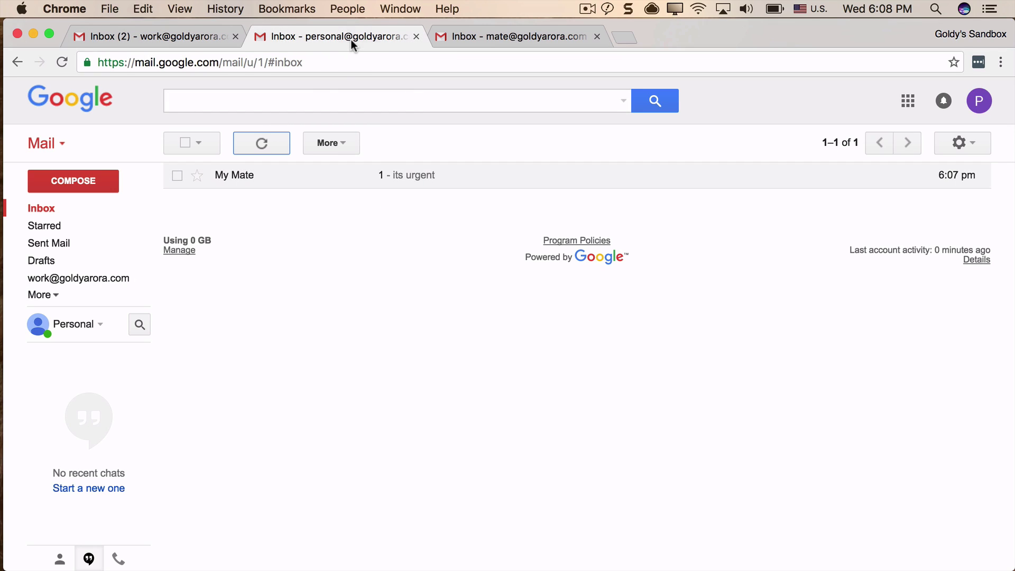
click(267, 146)
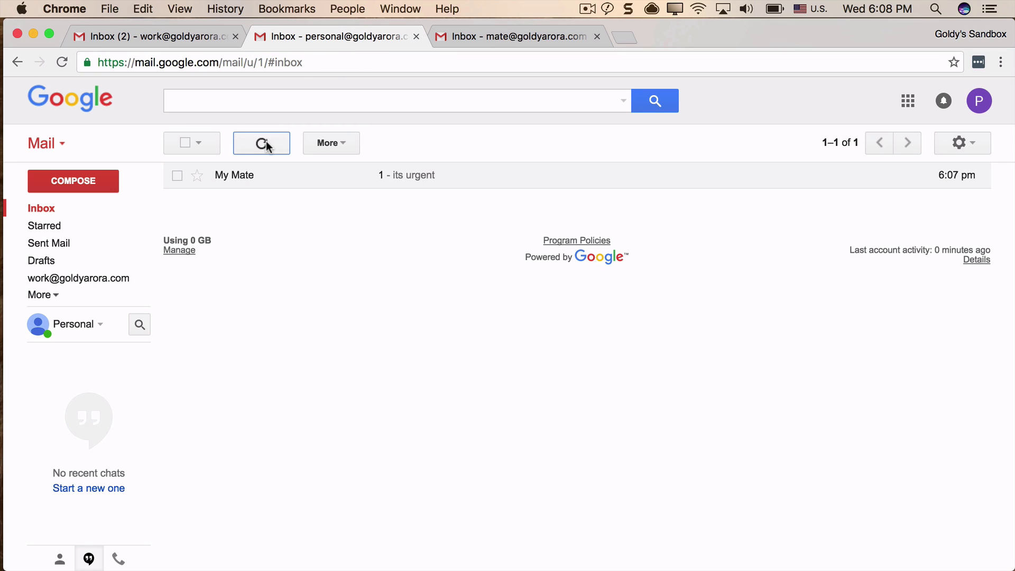